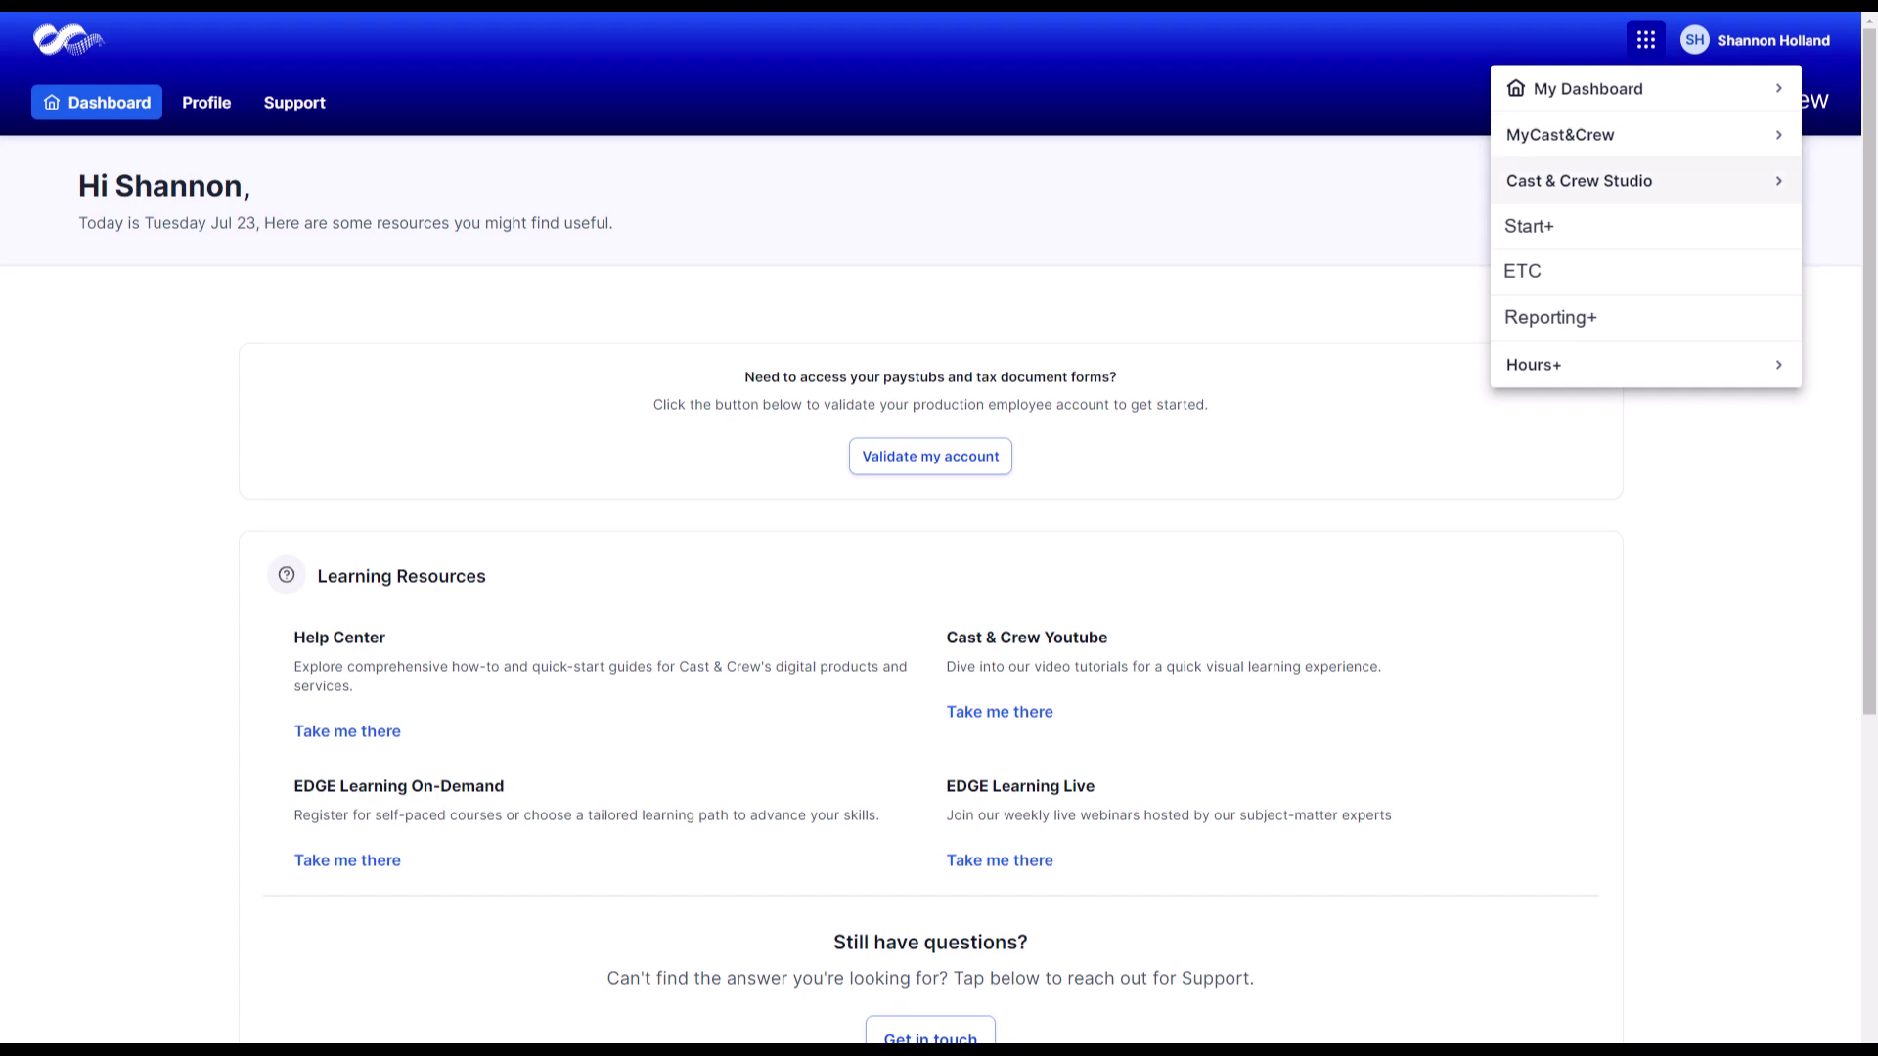
# - Open Cast & Crew Studio, check the organization filter for the projects and show the recent folders
pyautogui.click(1646, 178)
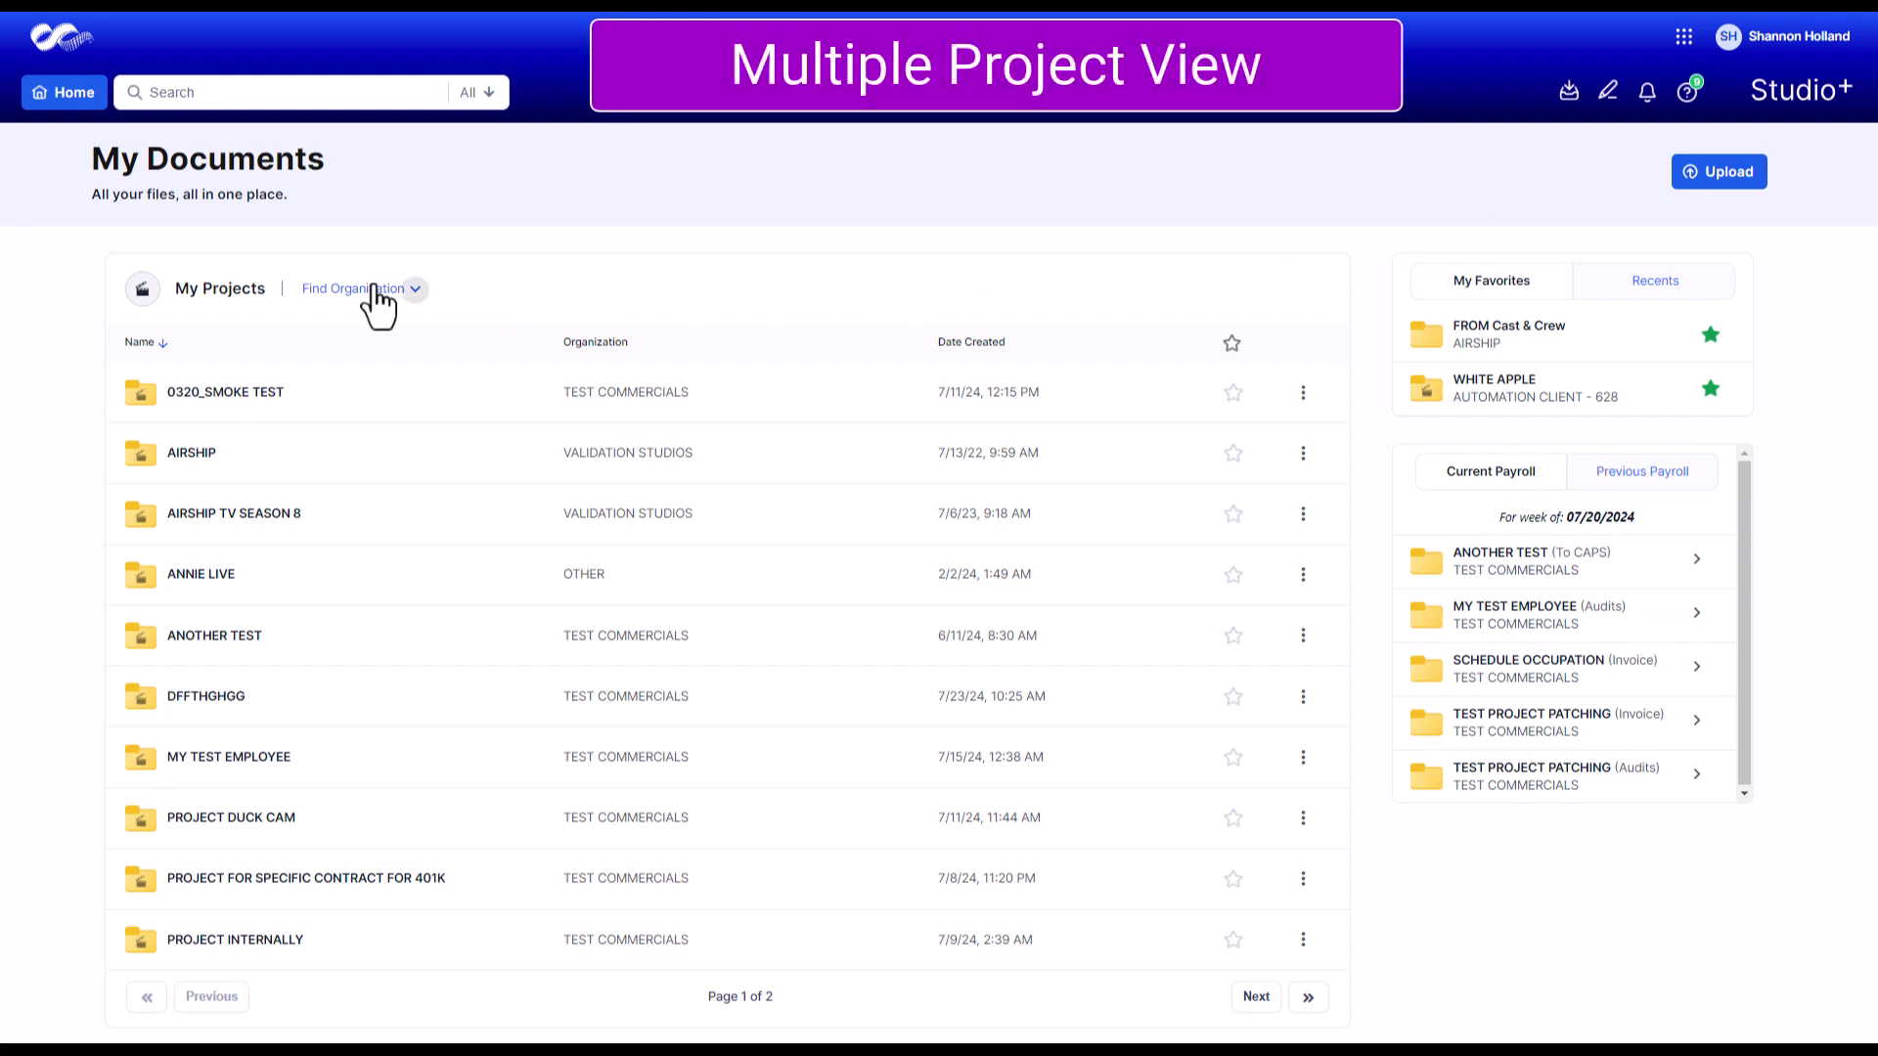
pyautogui.click(374, 289)
pyautogui.click(74, 517)
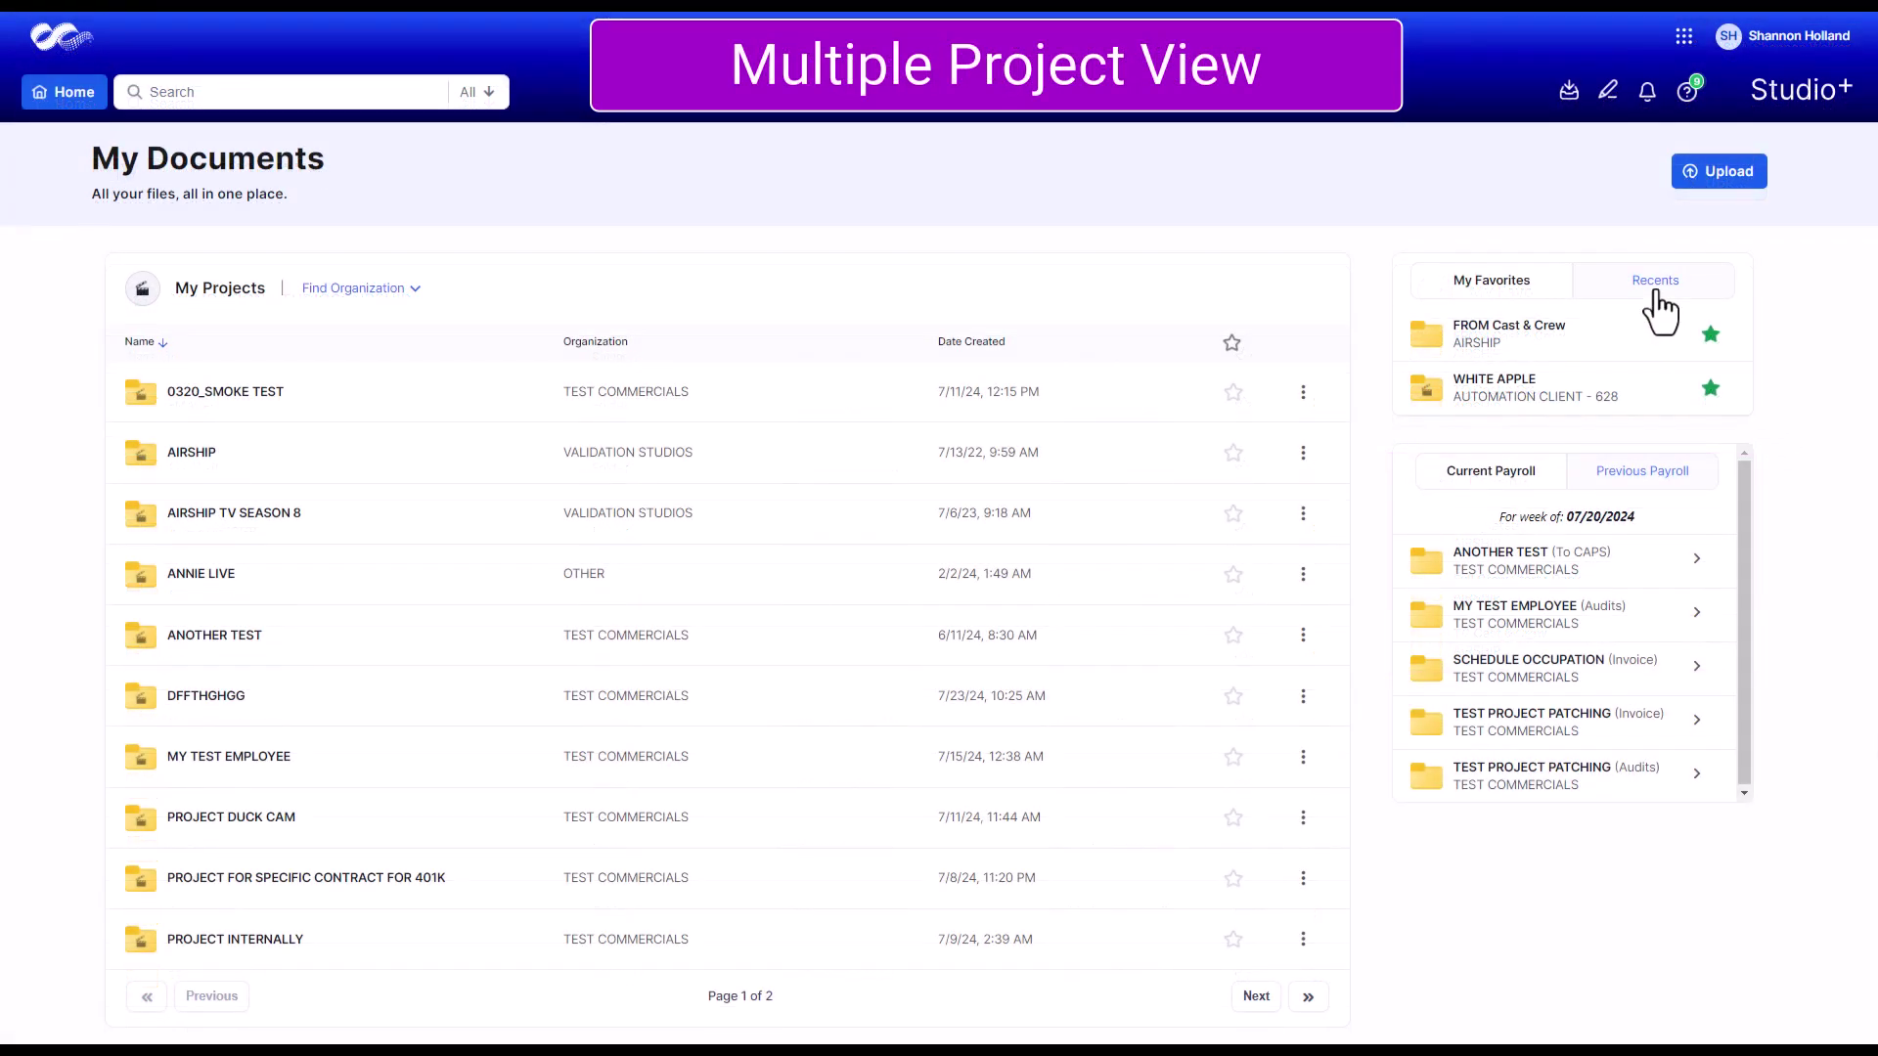
pyautogui.click(1653, 291)
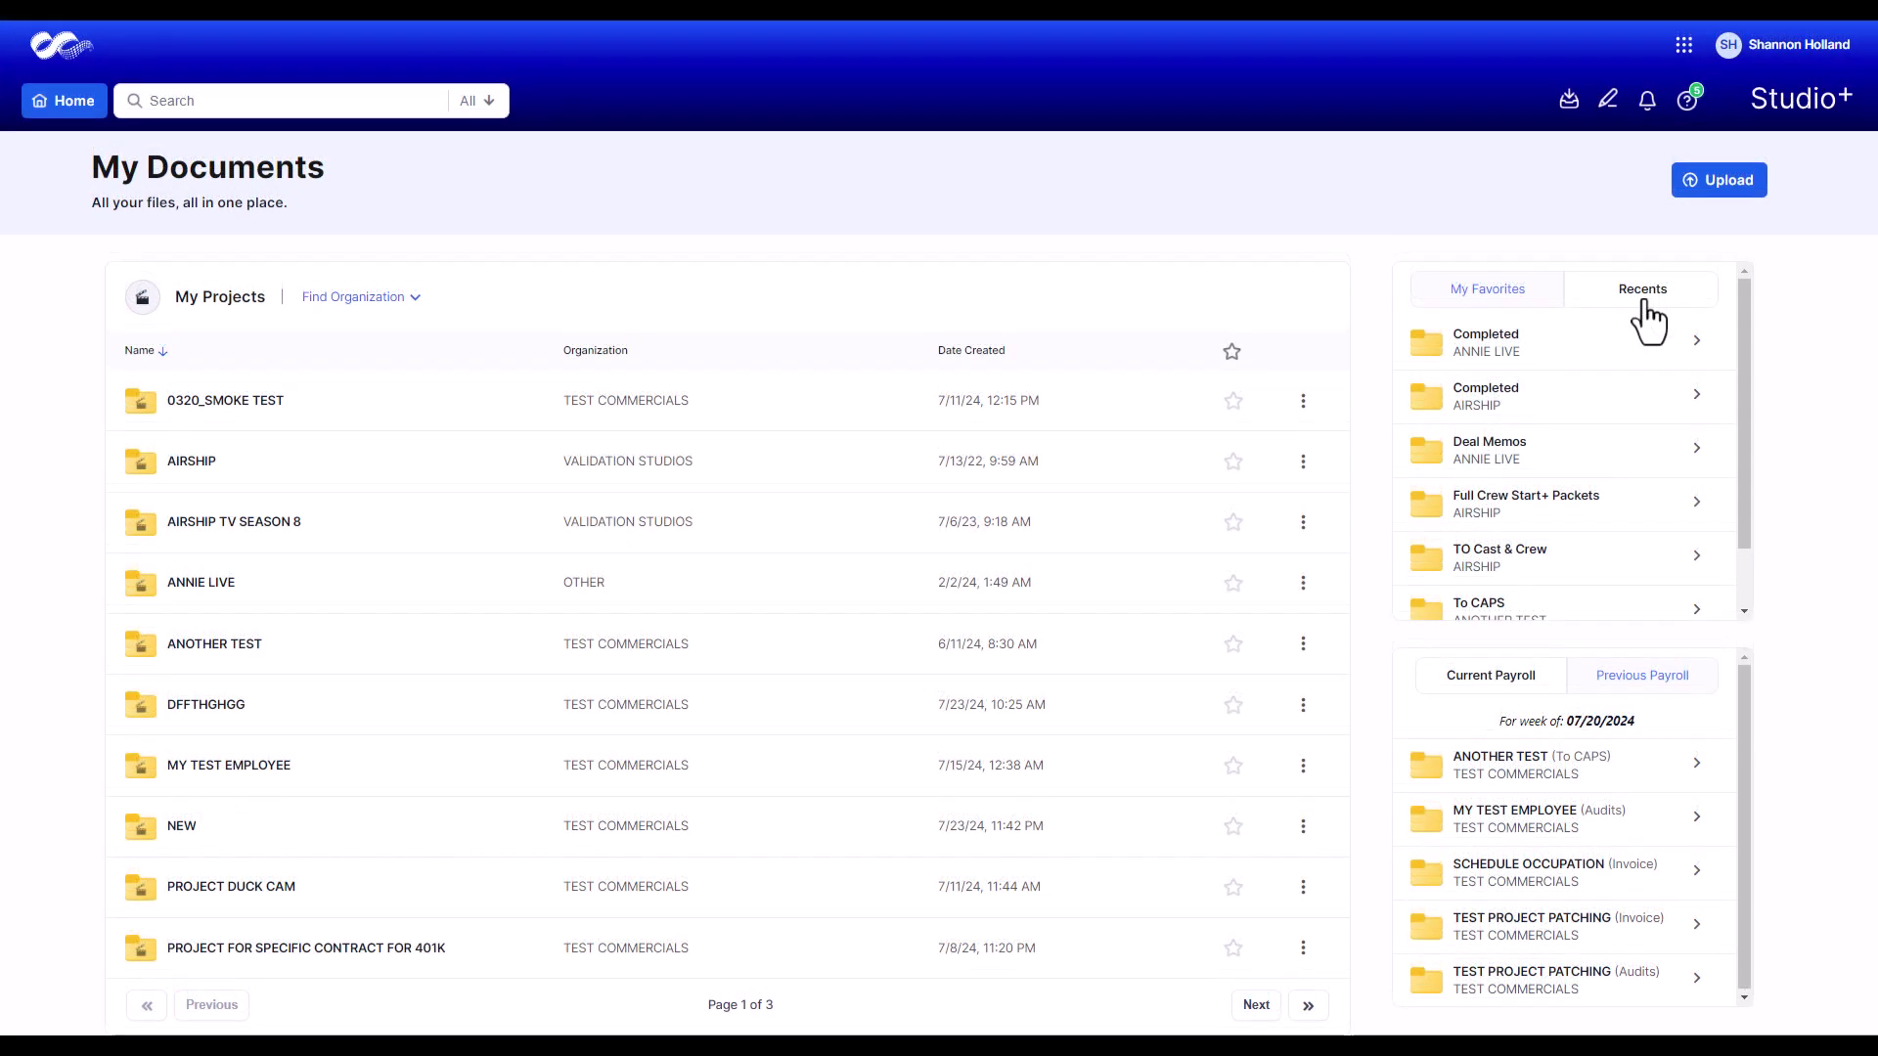
# - Examine the inbox and signature features available from the My Documents home page
pyautogui.click(1568, 101)
pyautogui.click(1605, 112)
pyautogui.click(779, 675)
pyautogui.click(873, 790)
pyautogui.scroll(-4, 1778, 329)
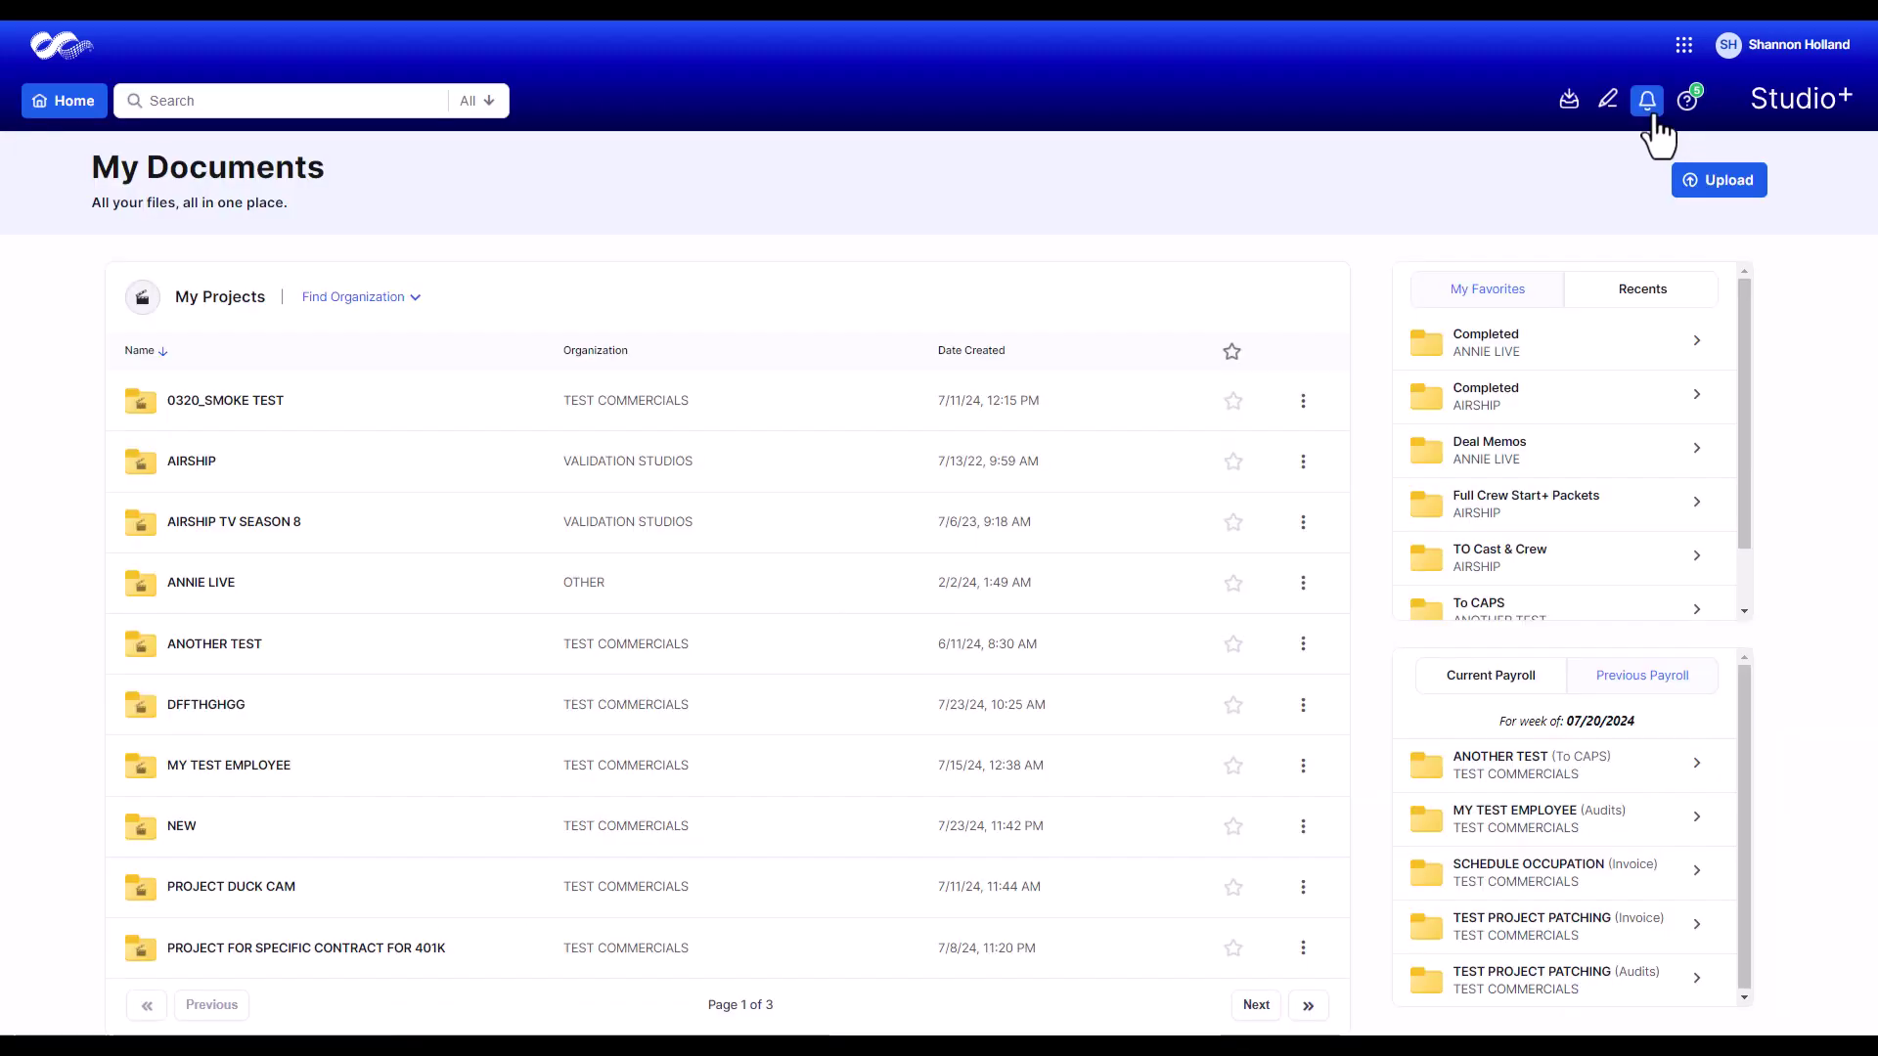
# - Examine the notifications and help options, and return to the My Documents page
pyautogui.click(1649, 105)
pyautogui.click(1687, 101)
pyautogui.click(1626, 264)
pyautogui.moveTo(1675, 272); pyautogui.dragTo(1669, 362)
pyautogui.click(1400, 158)
pyautogui.click(1494, 373)
pyautogui.click(1662, 147)
pyautogui.click(55, 57)
# - Review the search scope and organization filter, and open the AIRSHIP project
pyautogui.click(495, 102)
pyautogui.click(558, 174)
pyautogui.click(381, 291)
pyautogui.click(414, 288)
pyautogui.click(214, 452)
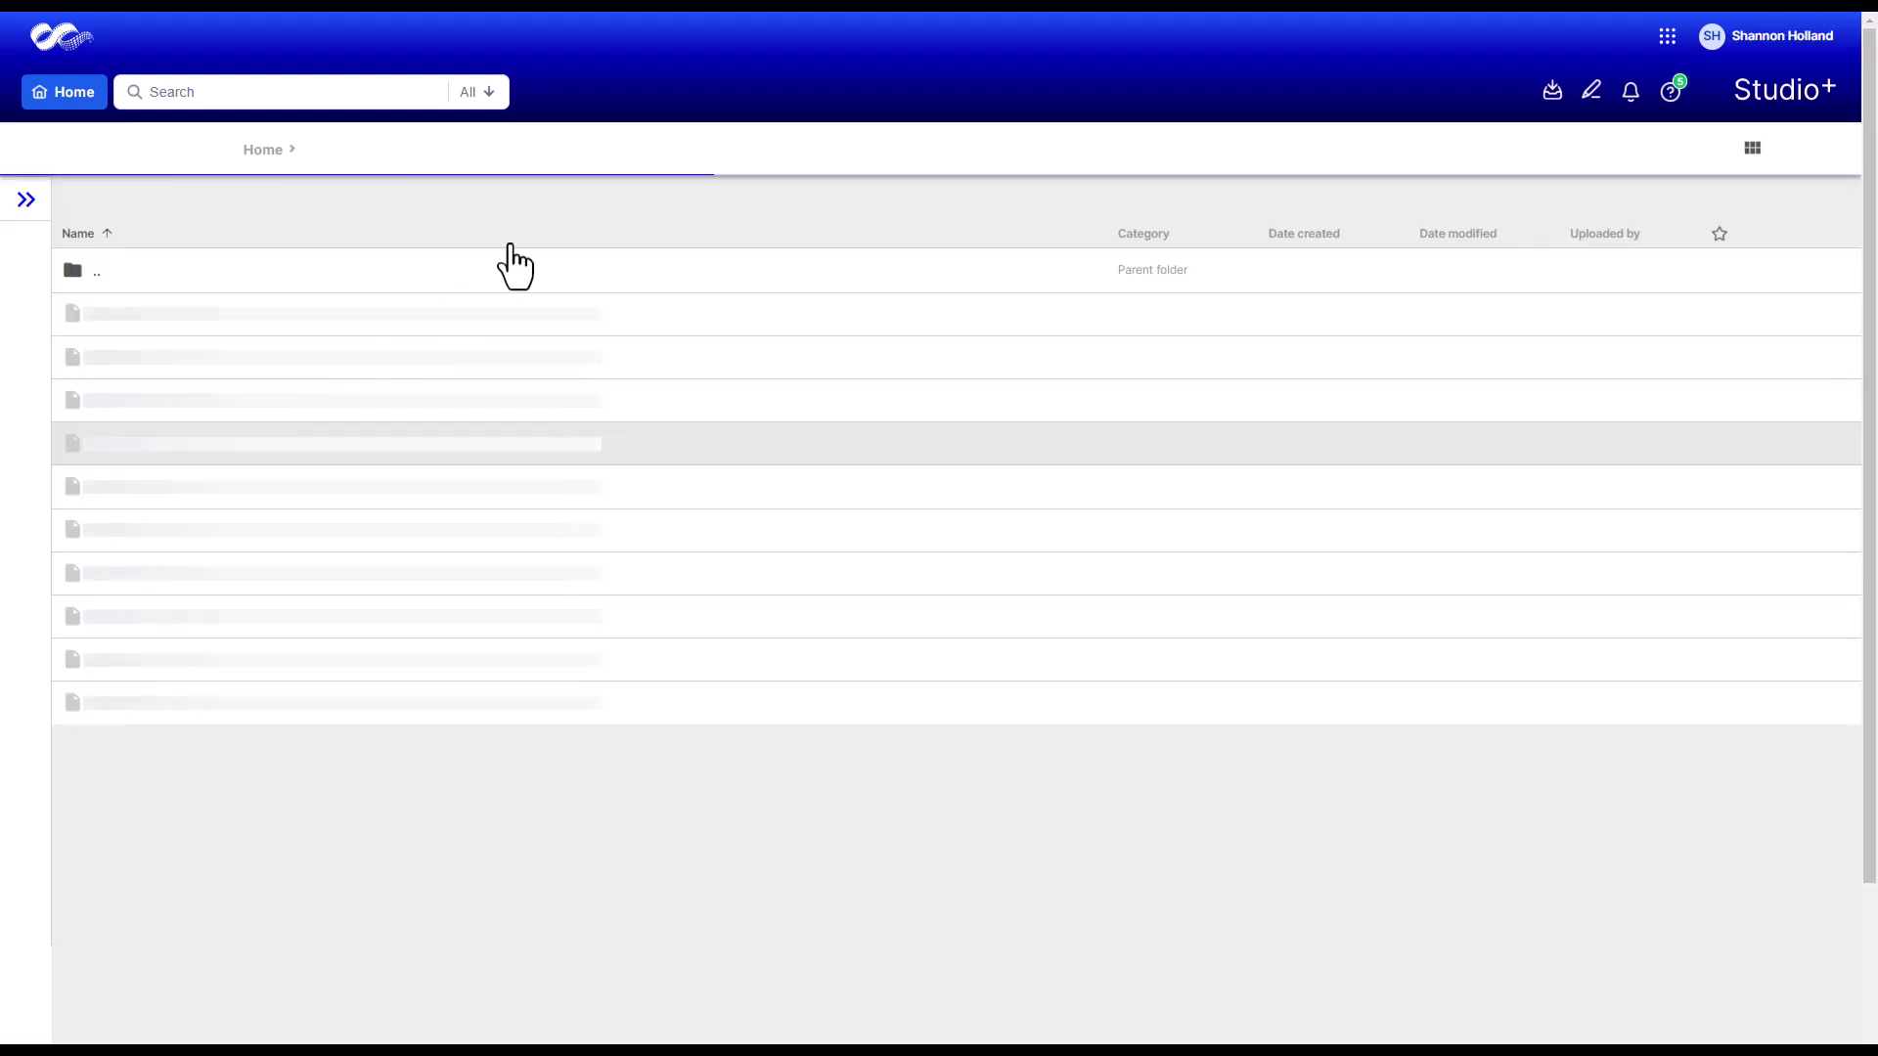
# - Expand the folder tree and browse the folders of the AIRSHIP project
pyautogui.click(25, 200)
pyautogui.click(458, 332)
pyautogui.click(748, 338)
pyautogui.click(314, 494)
pyautogui.click(39, 717)
pyautogui.click(37, 660)
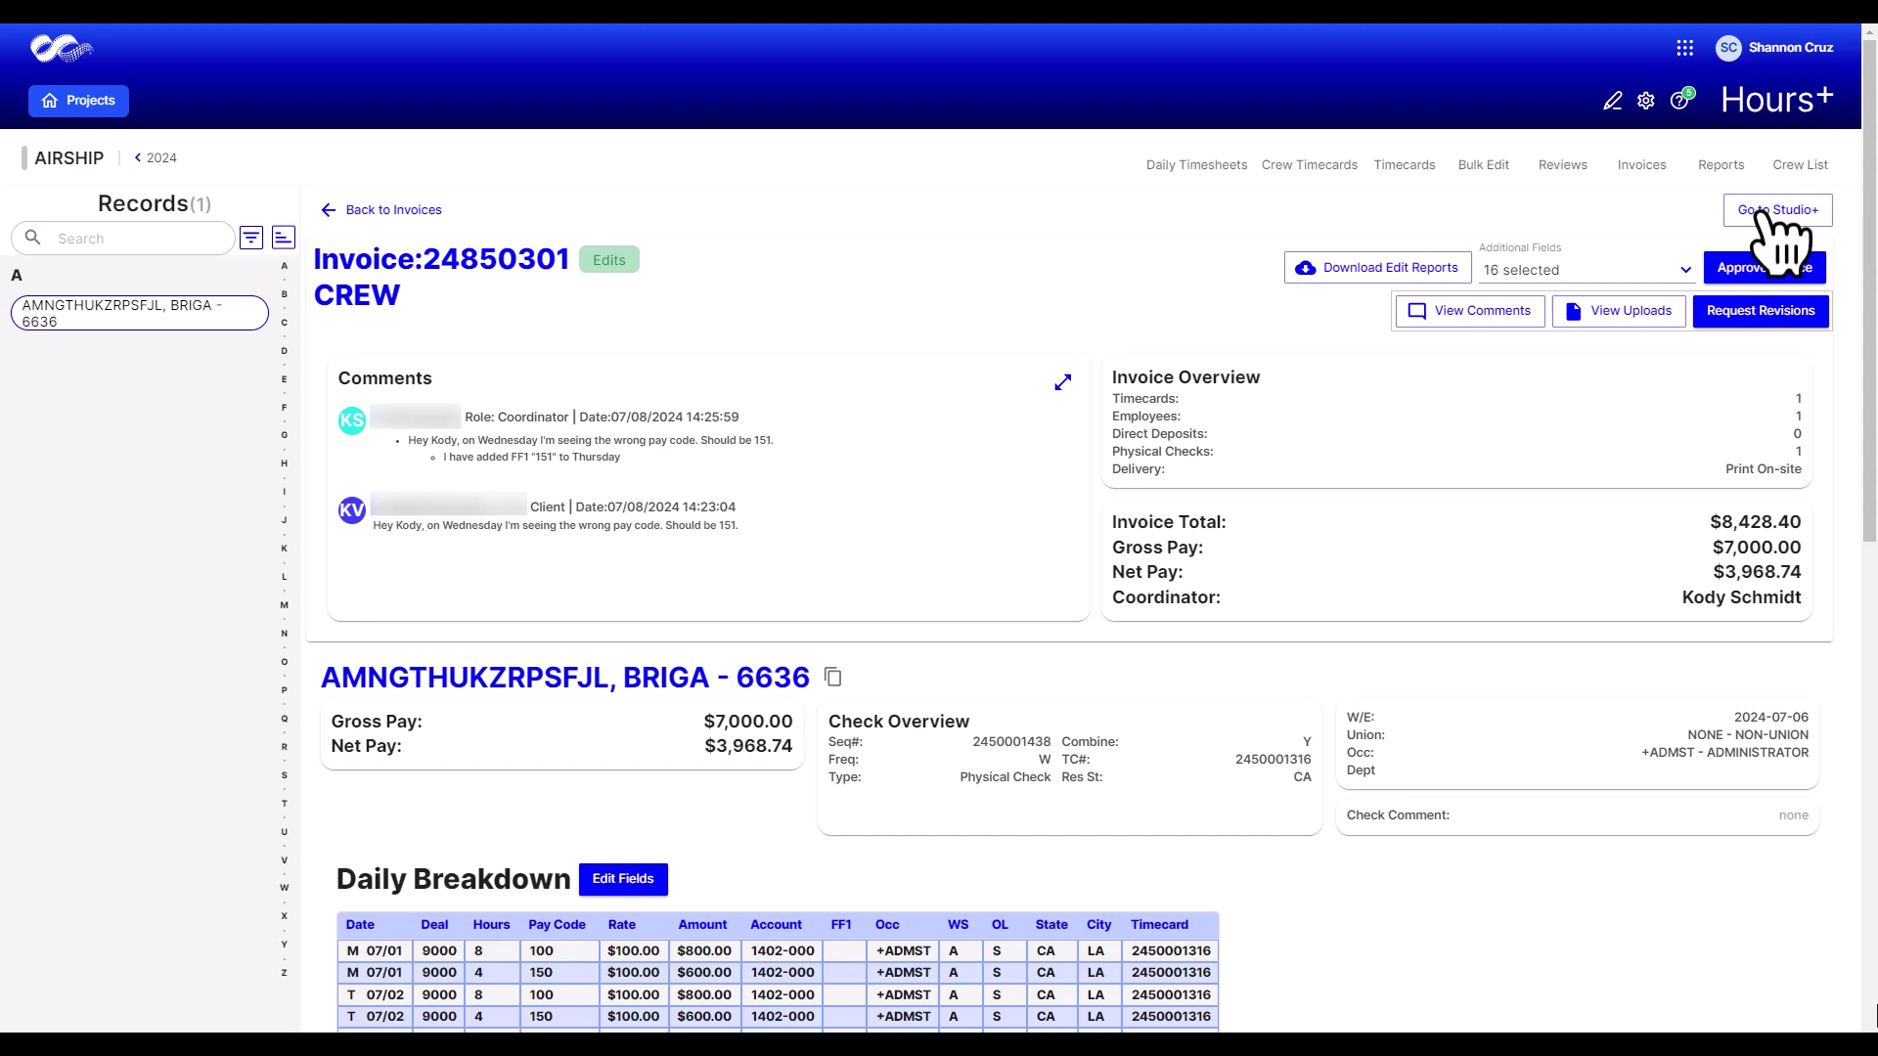
# - Go from the AIRSHIP crew invoice in Hours+ to Studio+ and review the available document actions
pyautogui.click(1760, 211)
pyautogui.click(744, 359)
pyautogui.click(1658, 136)
pyautogui.click(1703, 137)
pyautogui.click(1008, 696)
pyautogui.click(1746, 139)
pyautogui.click(1709, 162)
# - Select three files in the folder's document list and choose one of the additional file actions
pyautogui.click(93, 401)
pyautogui.click(93, 498)
pyautogui.click(92, 546)
pyautogui.click(1704, 145)
pyautogui.click(1623, 217)
# - Try to move one file into the folder above it, and apply a file action to three selected files
pyautogui.click(72, 353)
pyautogui.moveTo(738, 367); pyautogui.dragTo(720, 308)
pyautogui.click(72, 353)
pyautogui.click(72, 498)
pyautogui.click(73, 546)
pyautogui.click(1667, 138)
pyautogui.click(1641, 247)
pyautogui.click(973, 671)
pyautogui.click(934, 722)
pyautogui.click(1116, 722)
# - Navigate back through the folder path and open the TO Cast & Crew folder
pyautogui.click(384, 140)
pyautogui.click(409, 360)
pyautogui.click(386, 138)
pyautogui.click(348, 441)
# - Upload a file from the computer to the TO Cast & Crew folder
pyautogui.click(199, 146)
pyautogui.click(1069, 734)
pyautogui.doubleClick(486, 642)
pyautogui.click(1154, 319)
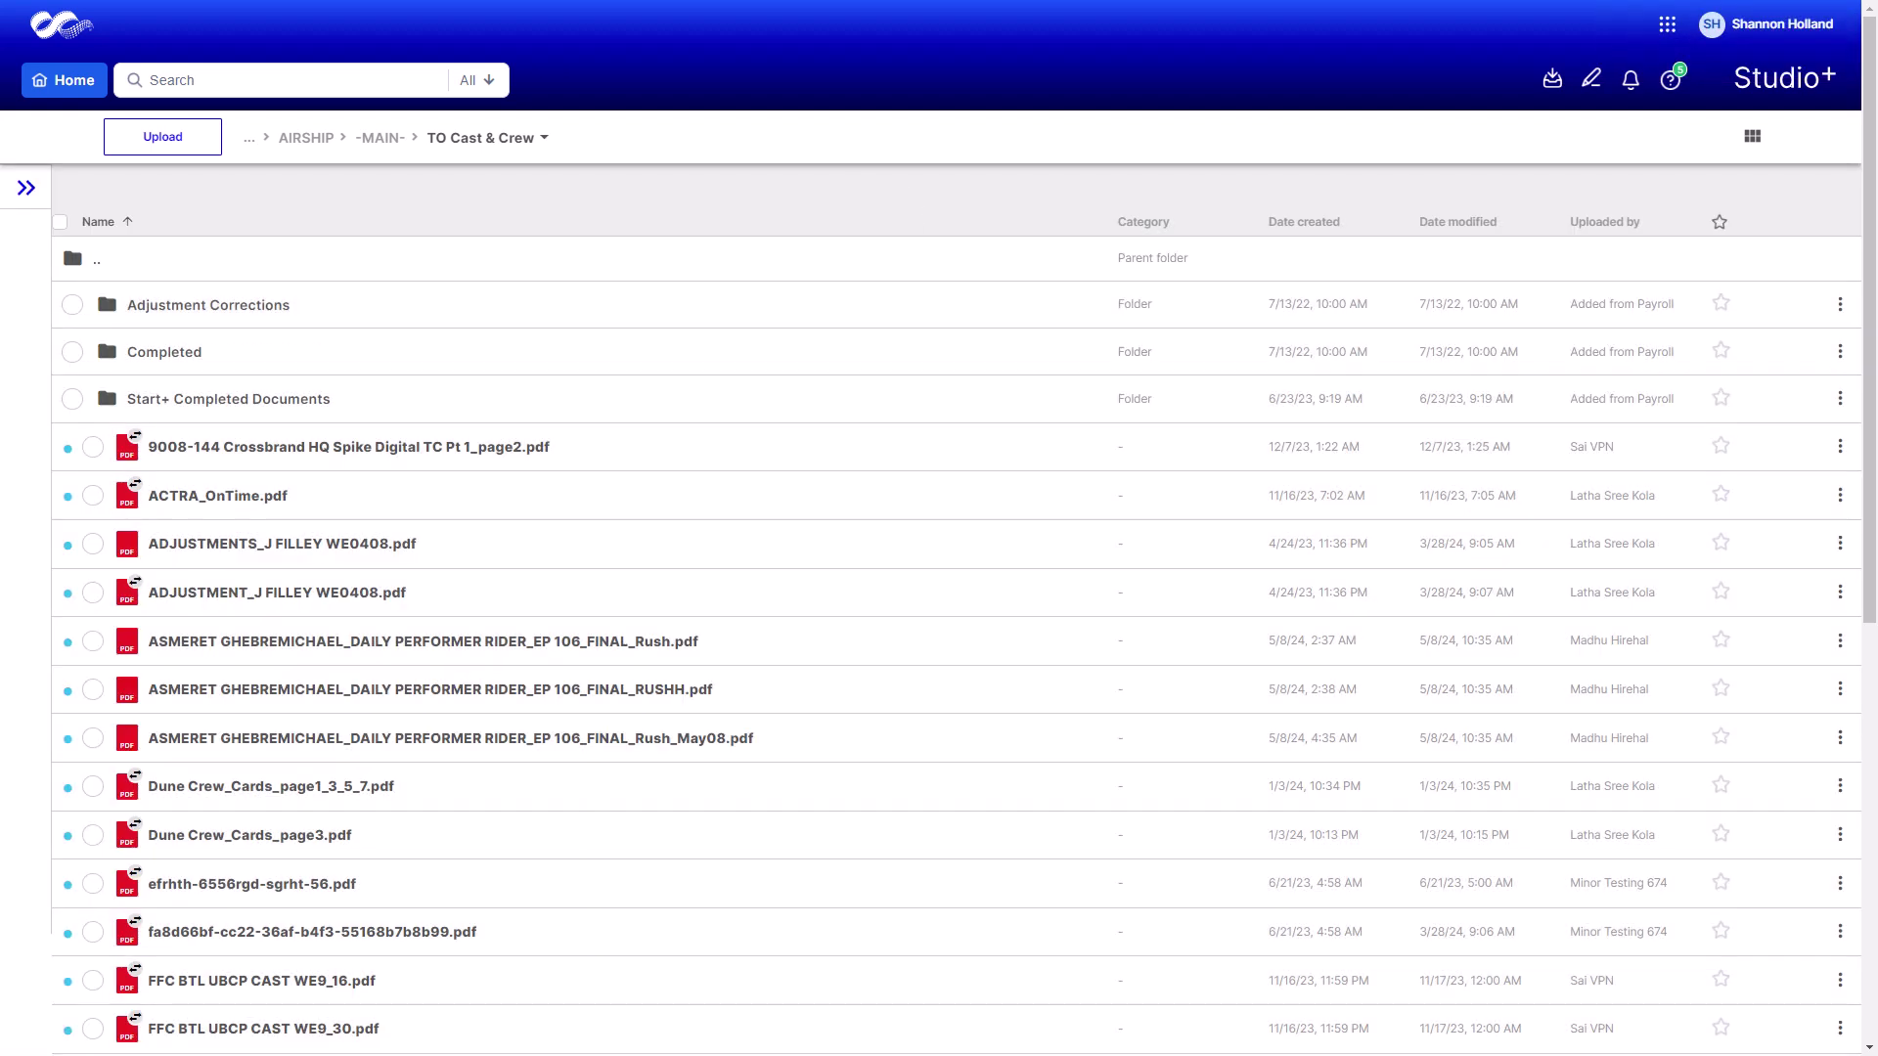
# - View the Adjustment Corrections folder, return to -MAIN- and use the options of the FROM Cast & Crew folder
pyautogui.click(405, 324)
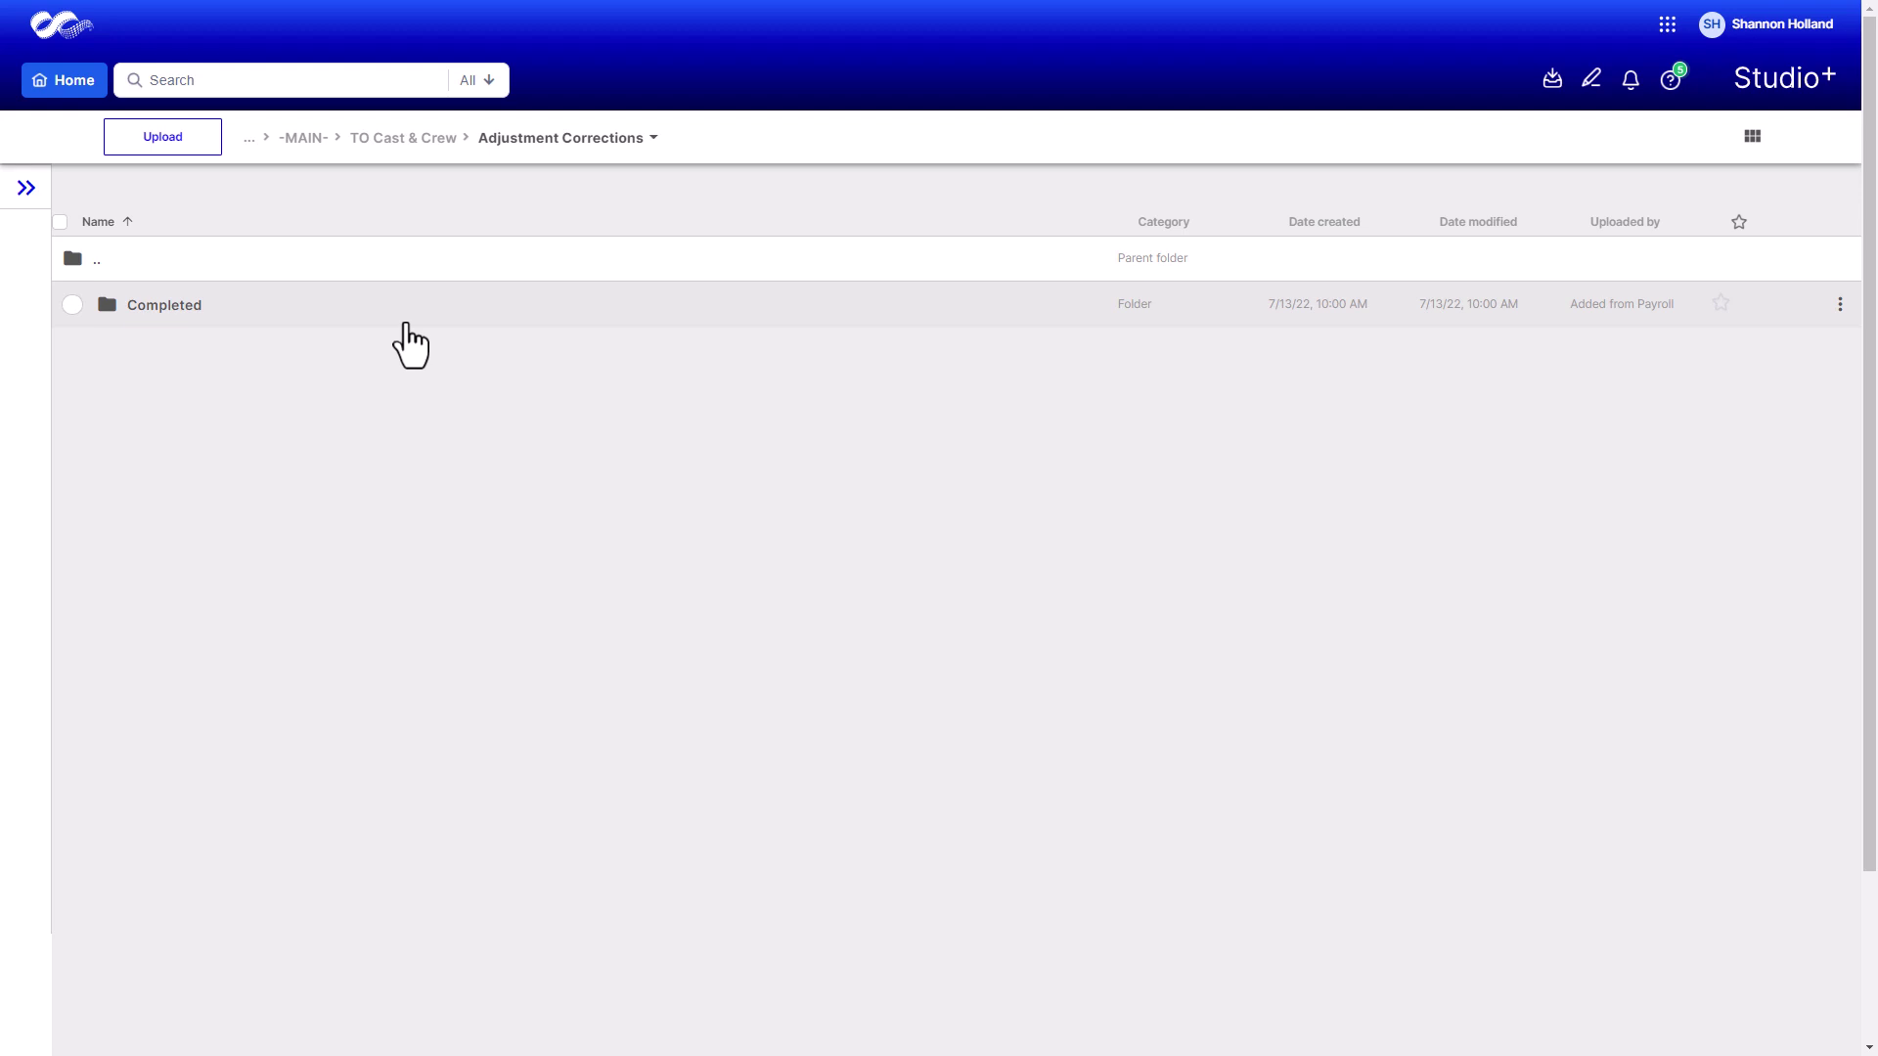
pyautogui.click(304, 144)
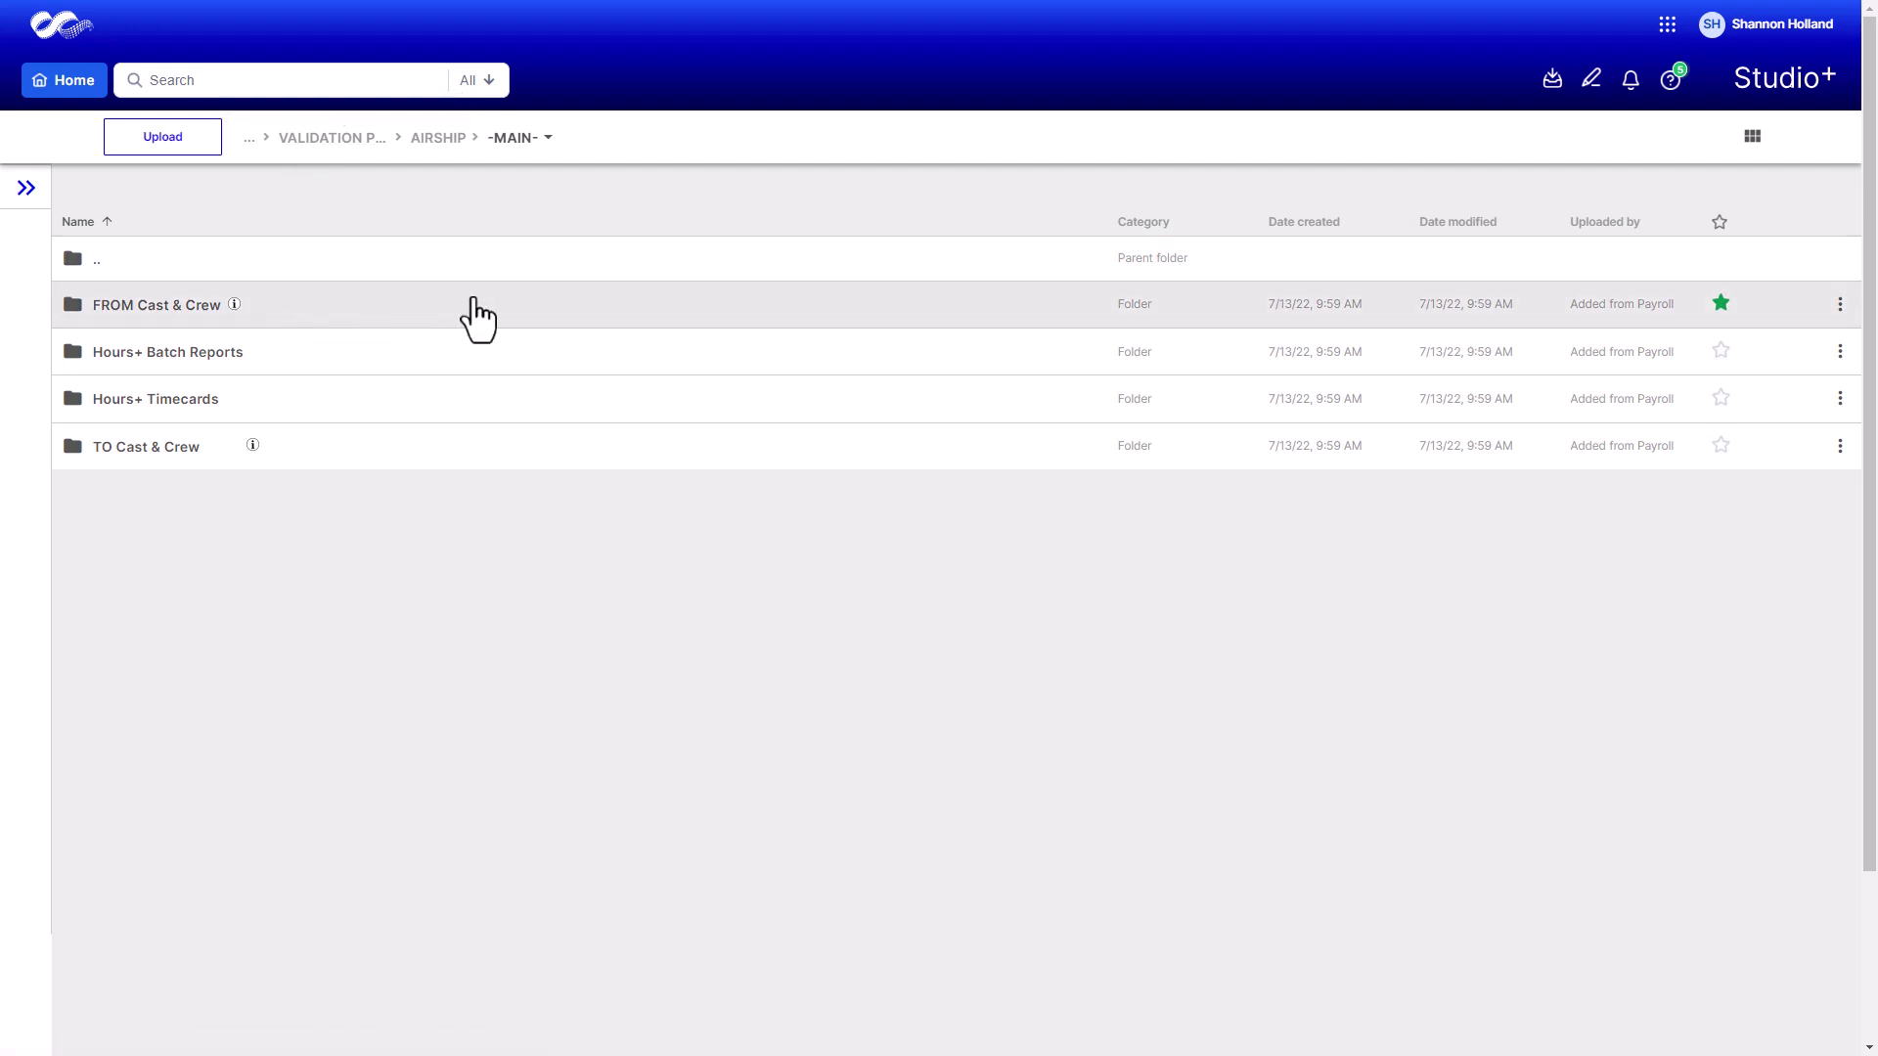
pyautogui.rightClick(612, 311)
pyautogui.click(669, 322)
# - Review the notifications and their options, and return to the My Documents home page
pyautogui.click(1629, 83)
pyautogui.click(1608, 123)
pyautogui.click(1746, 750)
pyautogui.moveTo(1764, 829); pyautogui.dragTo(1758, 862)
pyautogui.click(1725, 369)
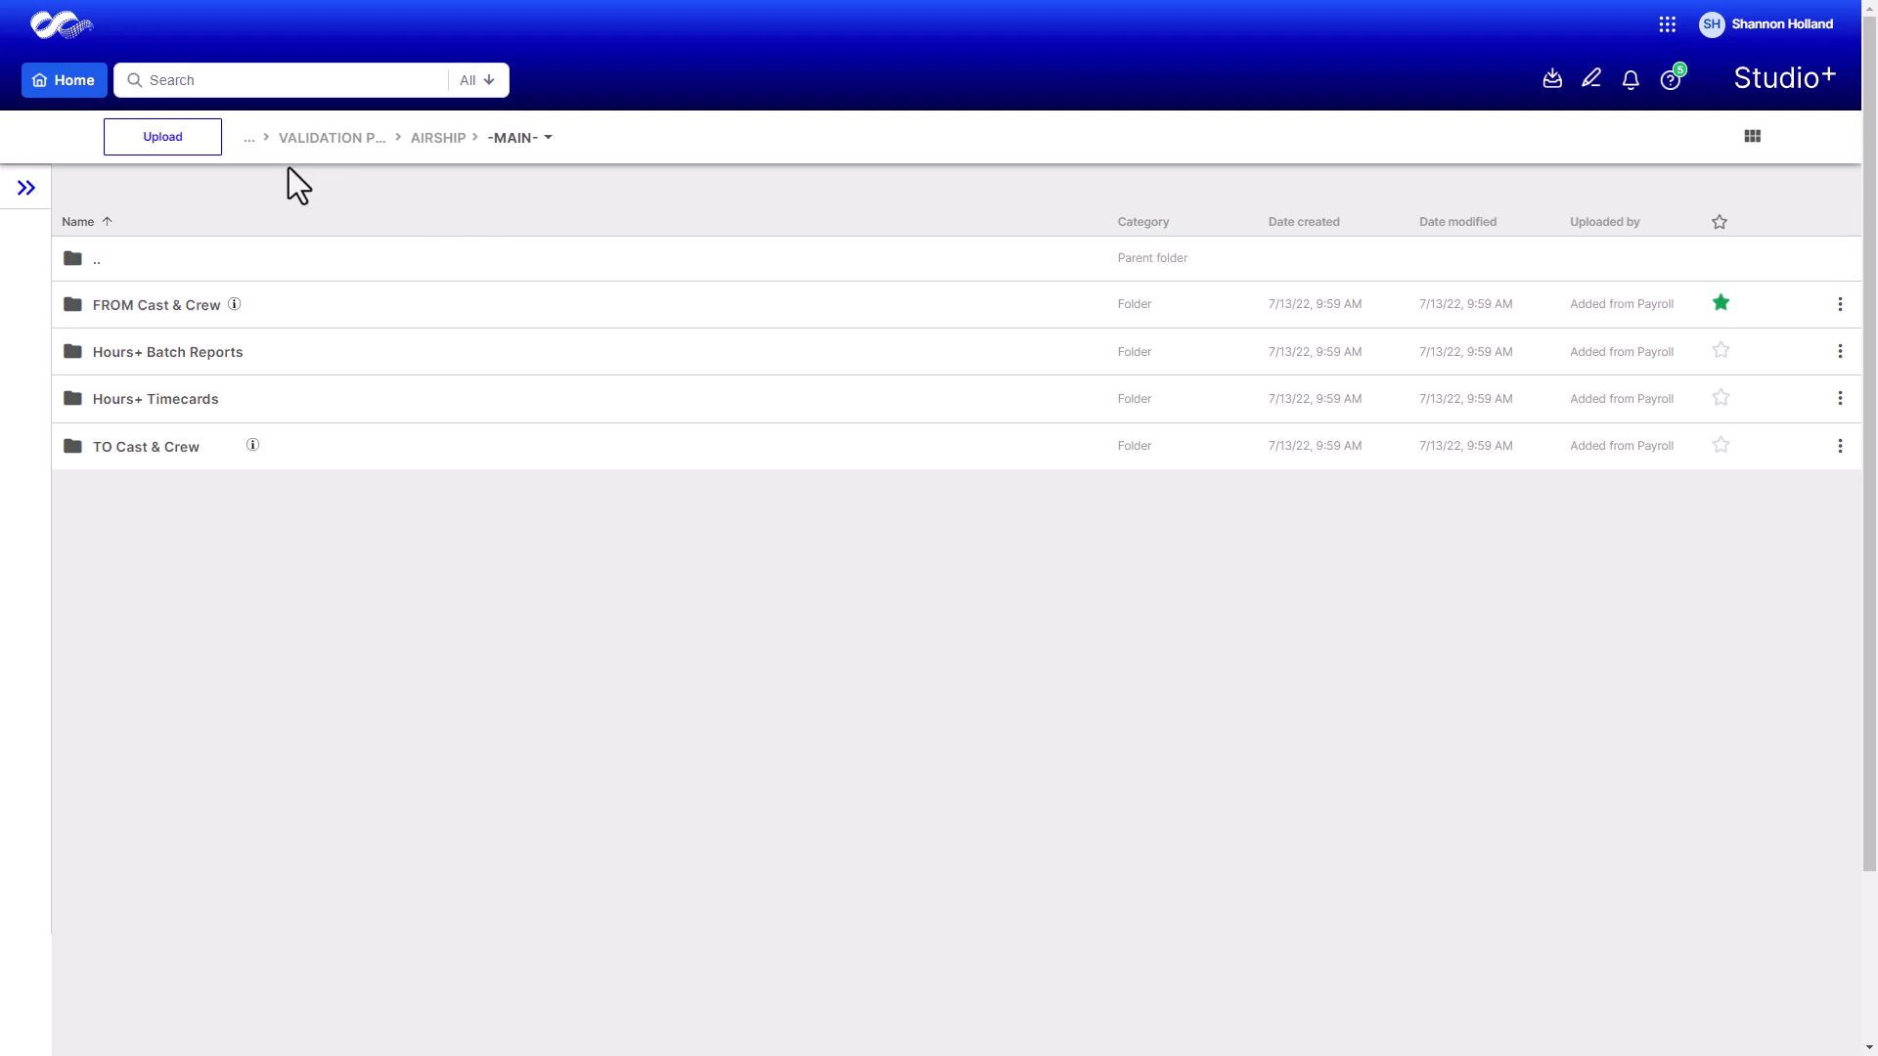
pyautogui.click(74, 94)
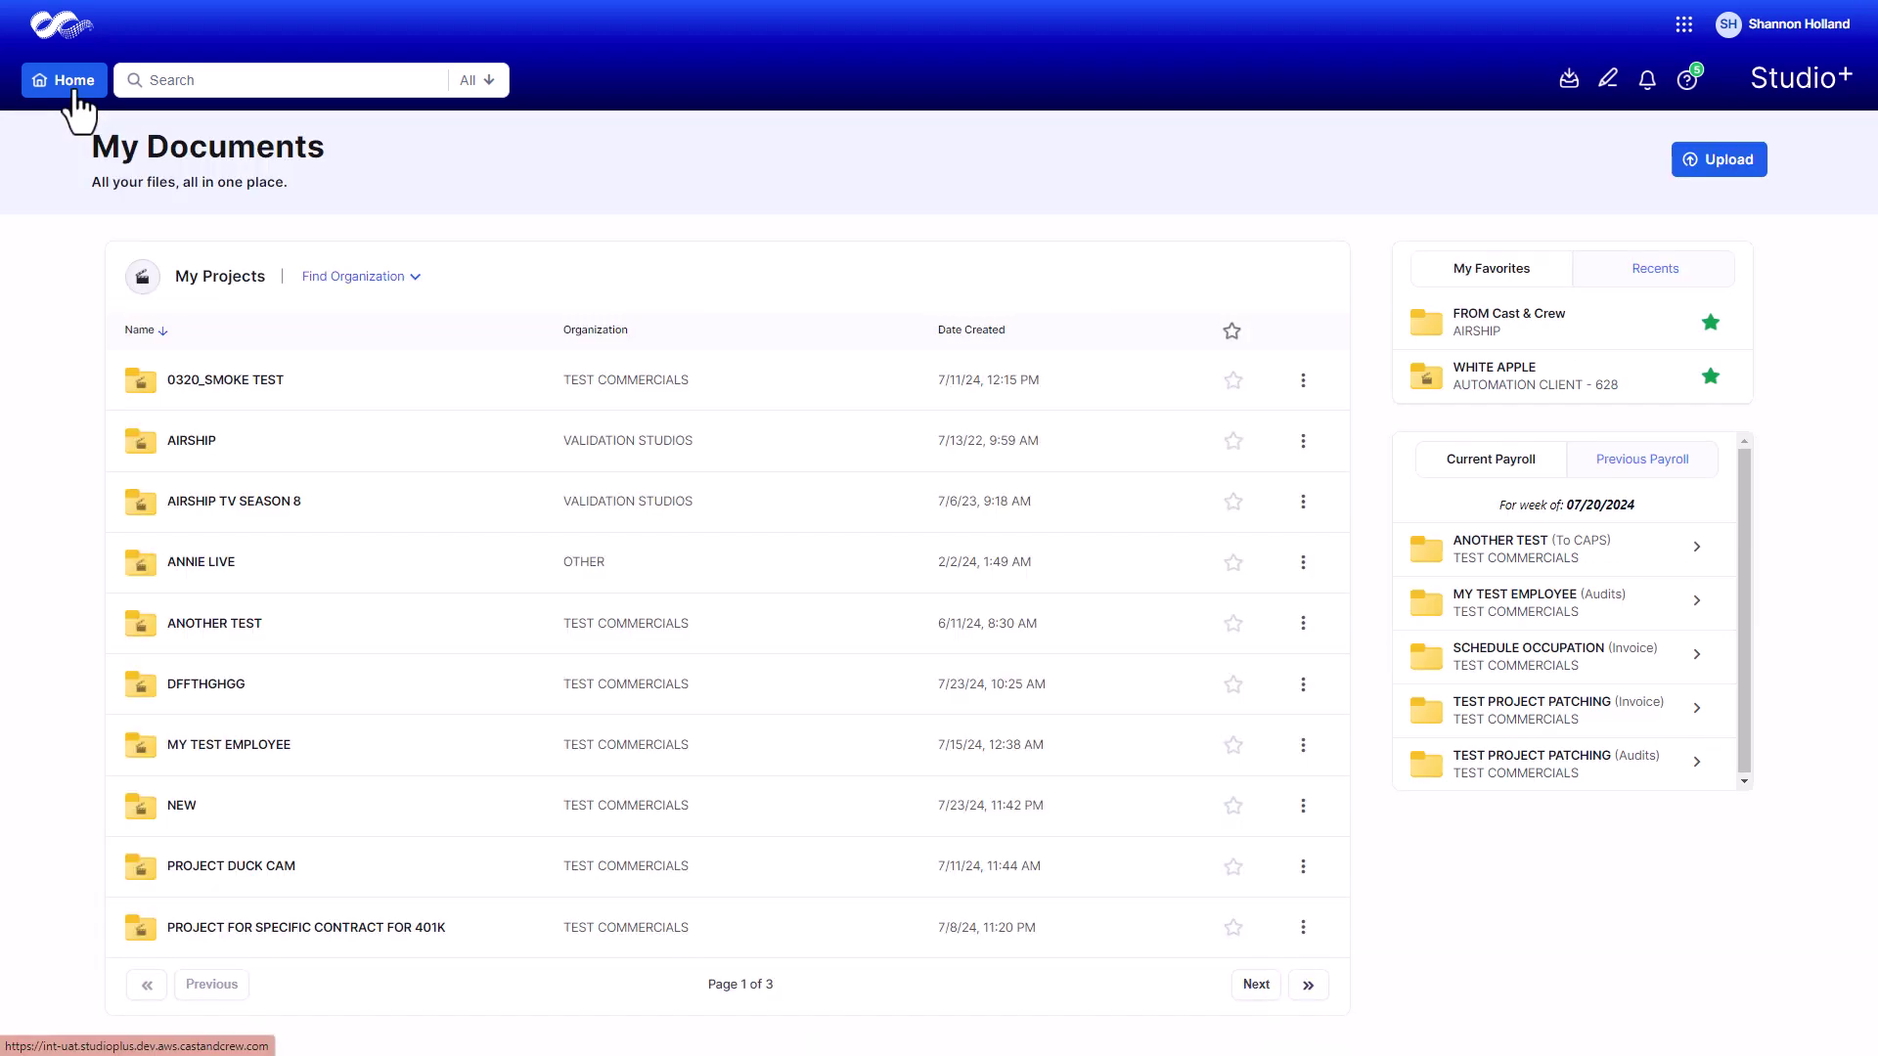